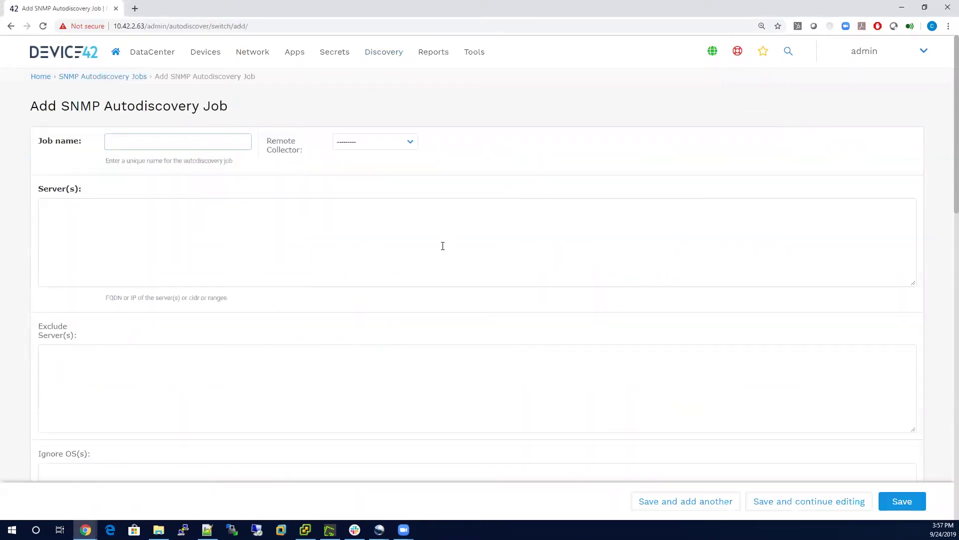
{"action": "scroll", "coordinate": [443, 246], "scroll_direction": "down", "scroll_amount": 10}
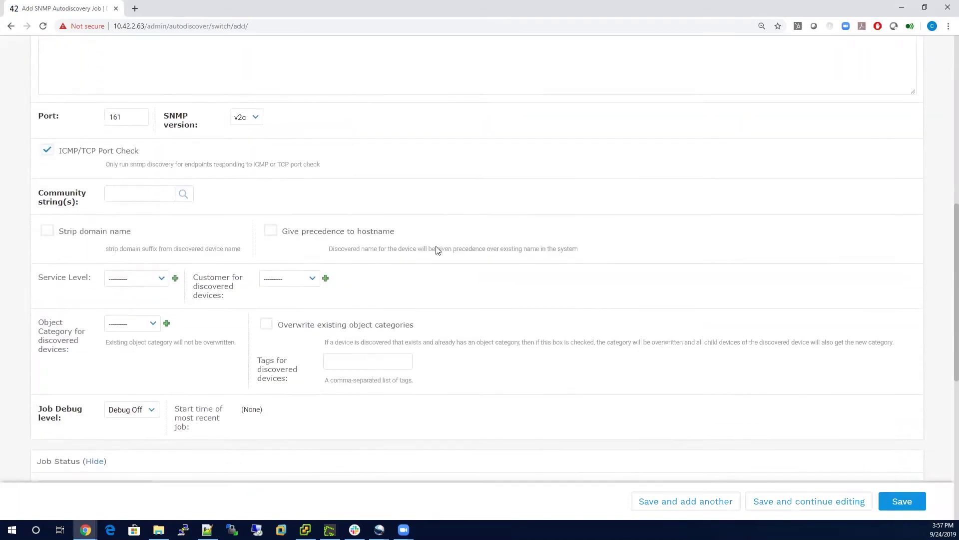
{"action": "left_click", "coordinate": [129, 241]}
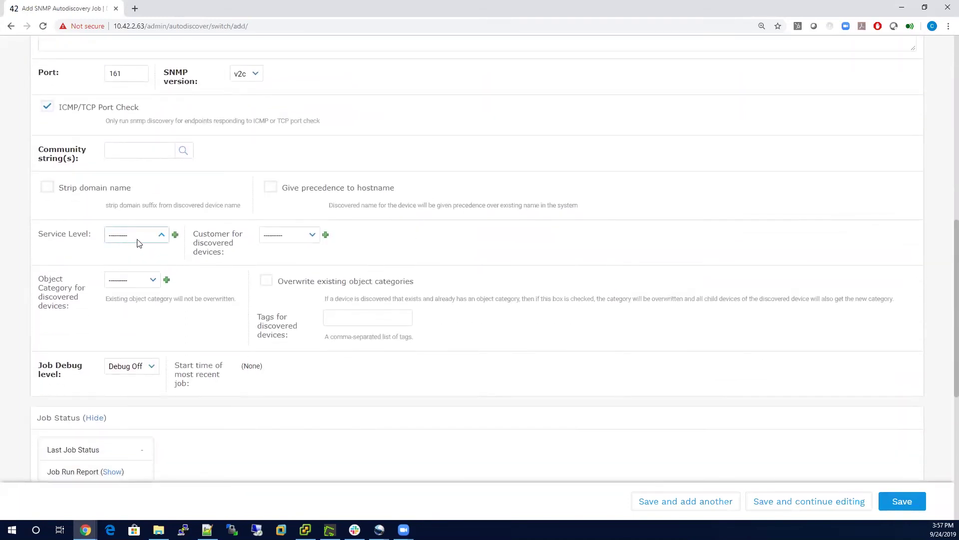
{"action": "left_click", "coordinate": [148, 242]}
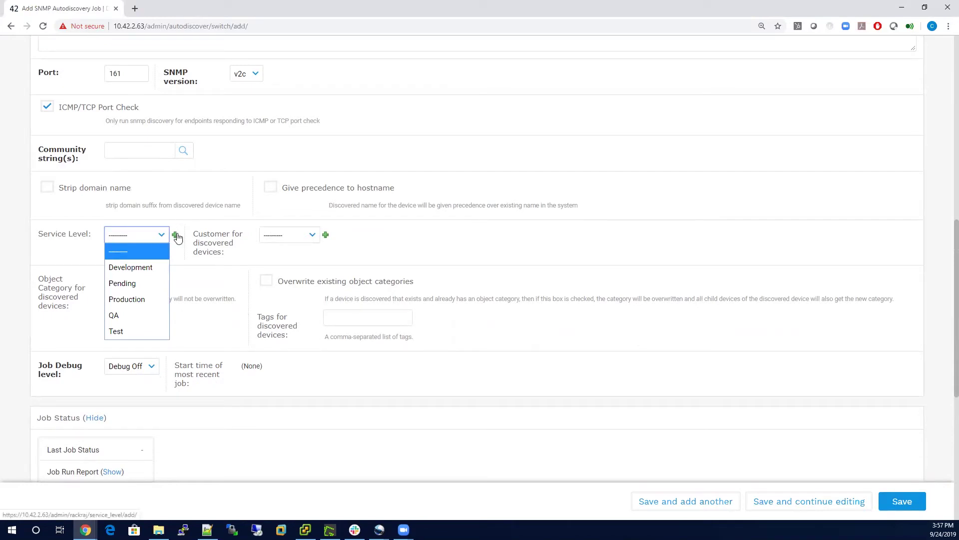
{"action": "left_click", "coordinate": [231, 248]}
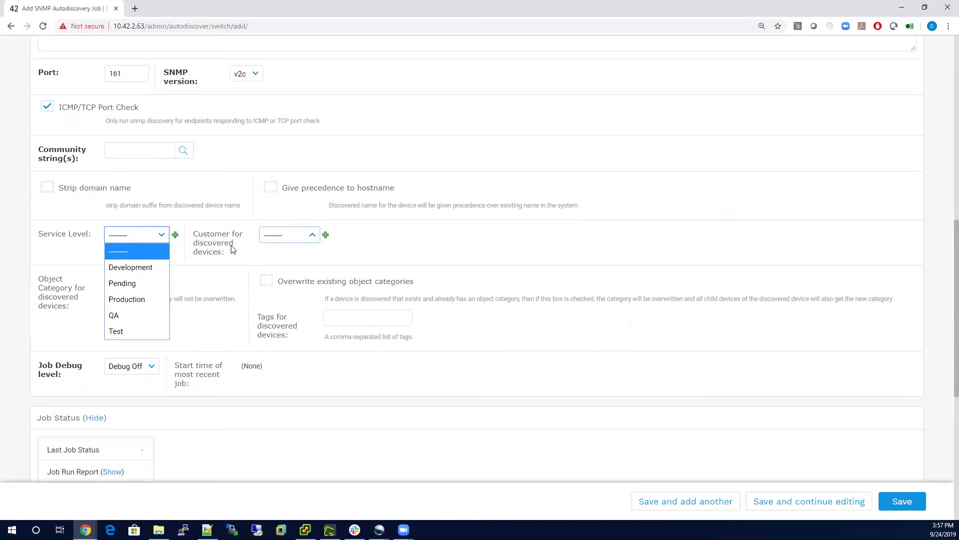
{"action": "left_click", "coordinate": [83, 288]}
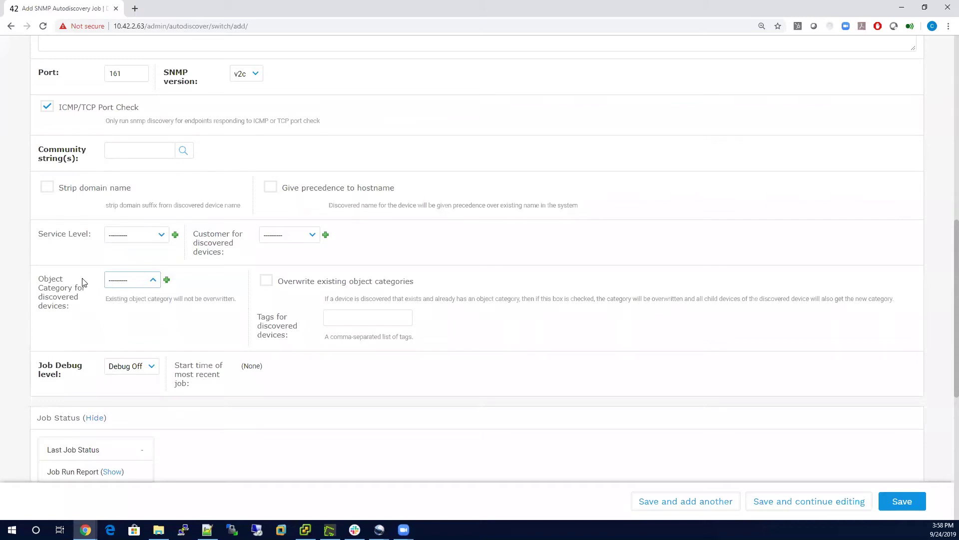
{"action": "left_click", "coordinate": [350, 319]}
Expand Network device options and review the VRF Group and Subnet Category dropdown choices
{"action": "scroll", "coordinate": [350, 318], "scroll_direction": "down", "scroll_amount": 5}
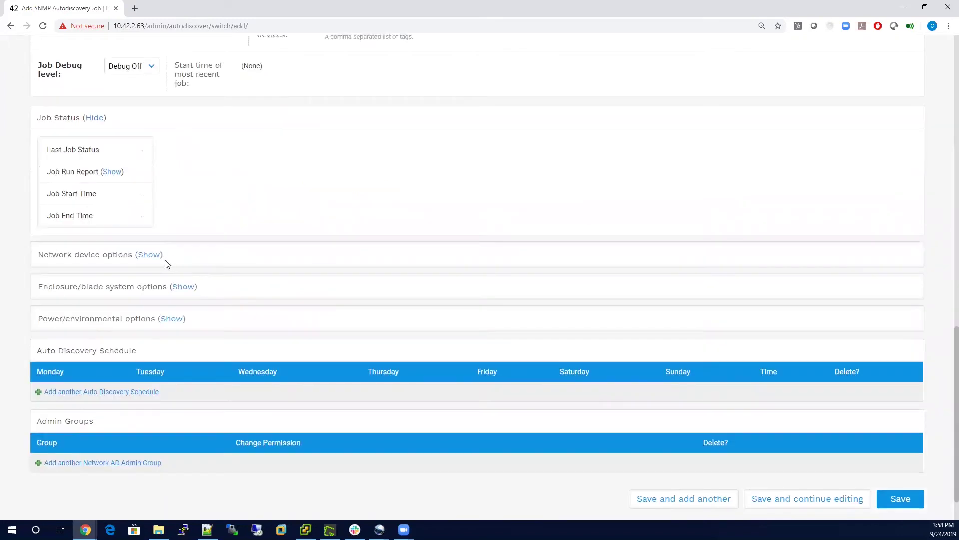
{"action": "left_click", "coordinate": [152, 254]}
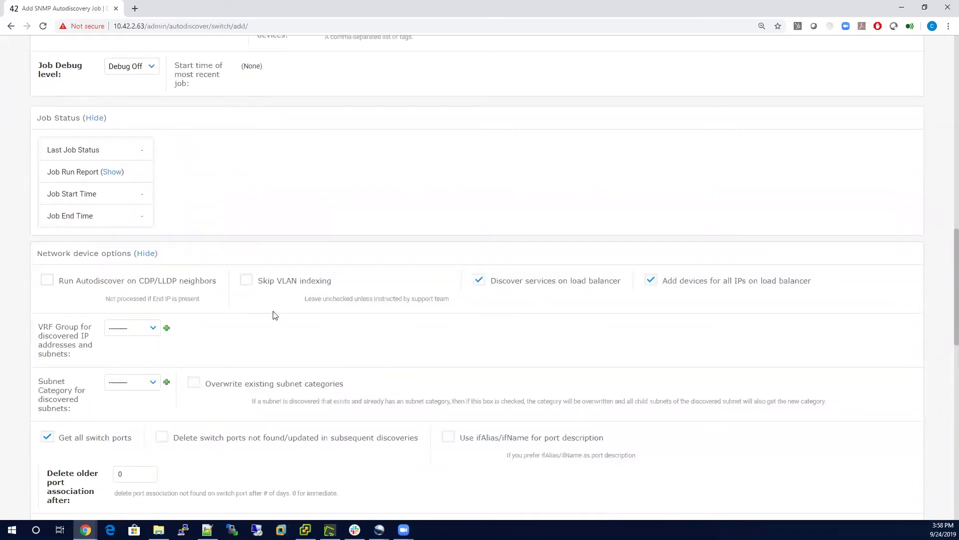
{"action": "scroll", "coordinate": [273, 315], "scroll_direction": "down", "scroll_amount": 2}
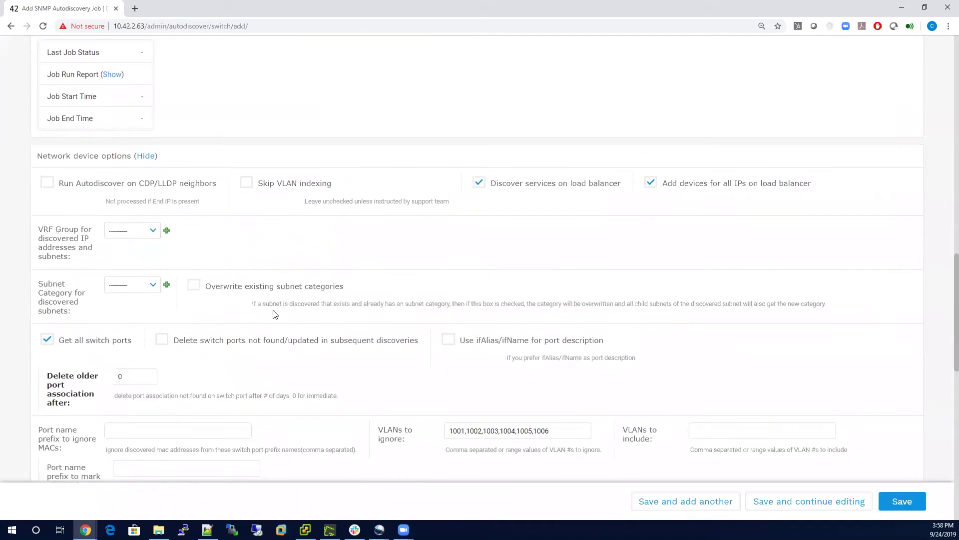
{"action": "left_click", "coordinate": [130, 237]}
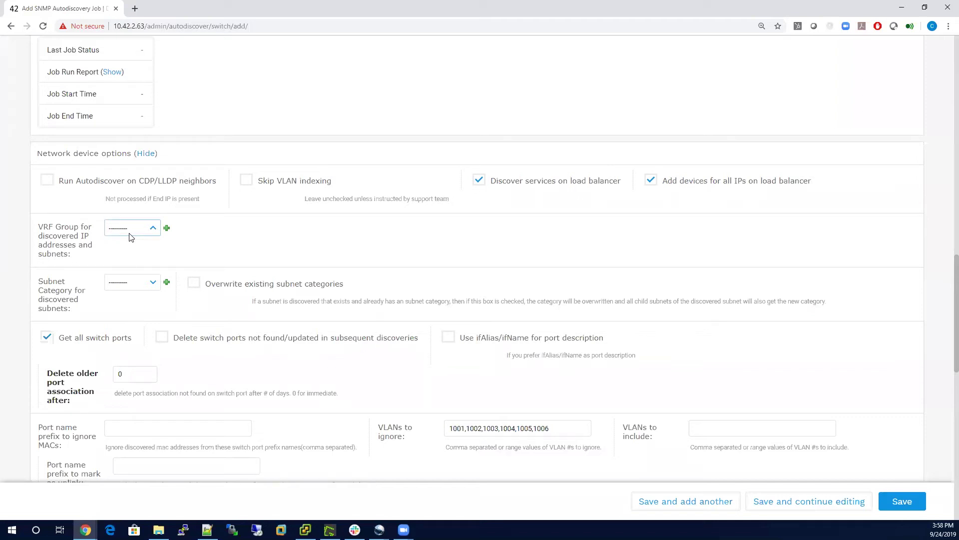
{"action": "left_click", "coordinate": [127, 281]}
{"action": "scroll", "coordinate": [225, 280], "scroll_direction": "up", "scroll_amount": 20}
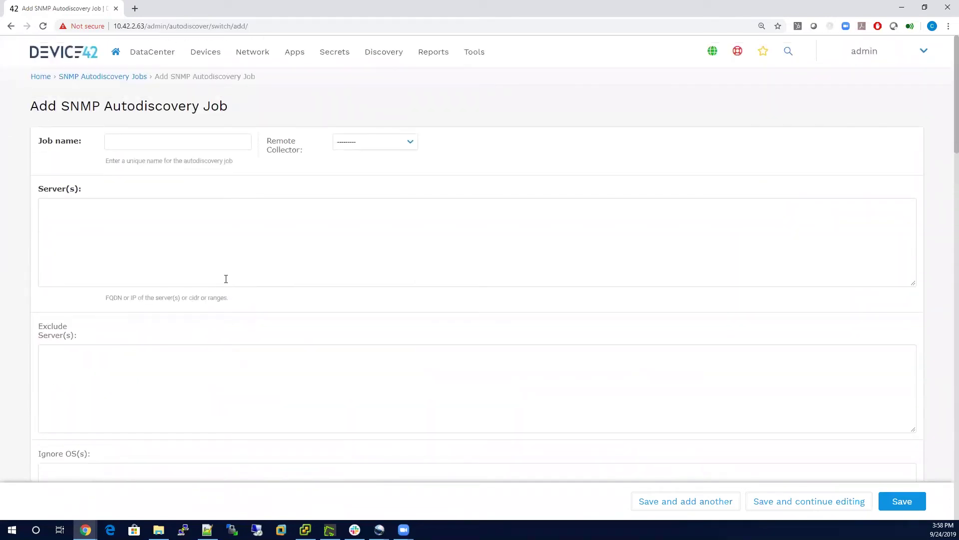
Load the All Devices list showing all 1720 devices
{"action": "mouse_move", "coordinate": [395, 70]}
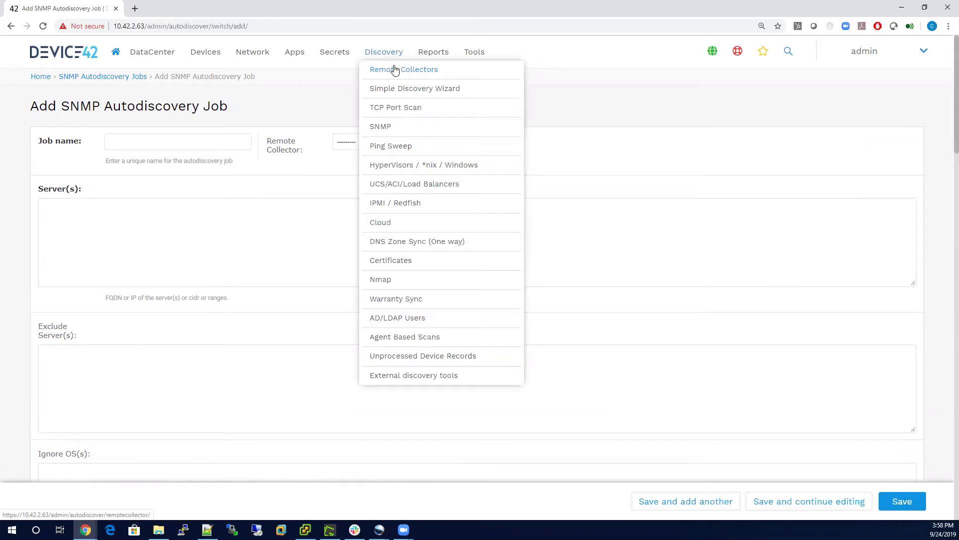
{"action": "left_click", "coordinate": [395, 70]}
{"action": "mouse_move", "coordinate": [280, 209]}
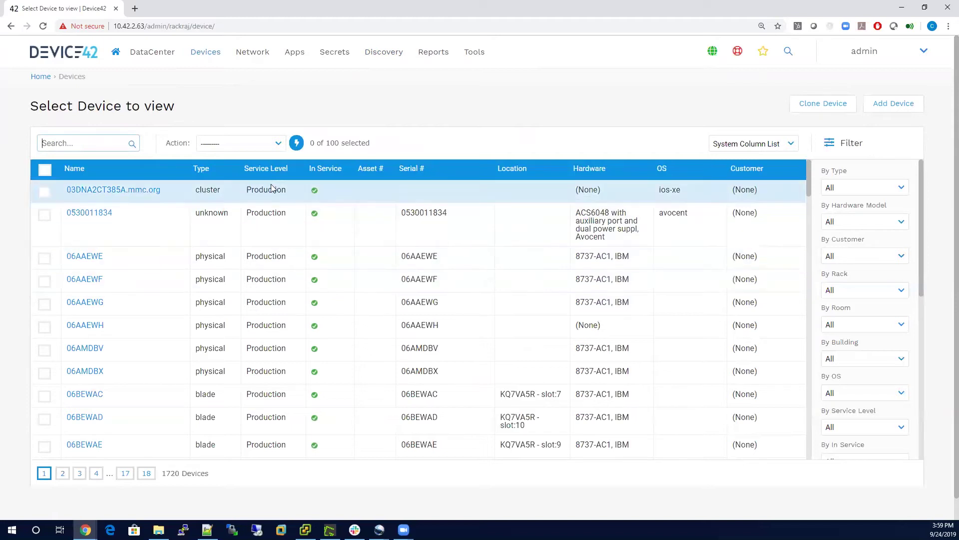
{"action": "left_click", "coordinate": [254, 145]}
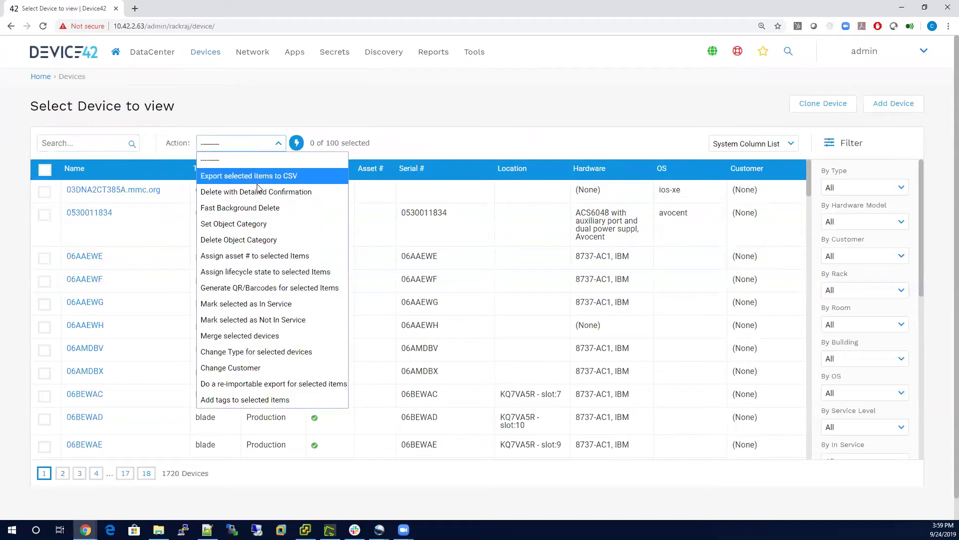
{"action": "left_click", "coordinate": [44, 191]}
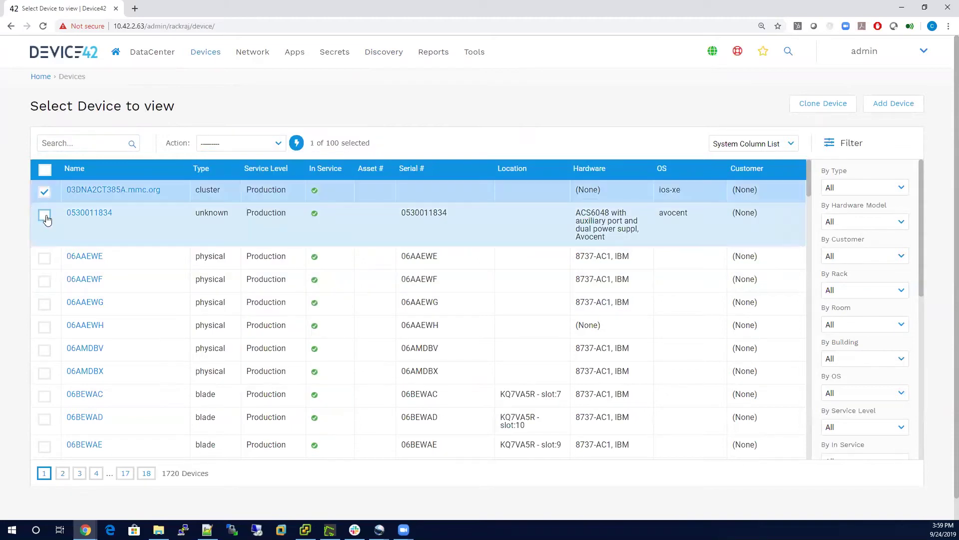
{"action": "left_click", "coordinate": [45, 215]}
{"action": "left_click", "coordinate": [44, 258]}
{"action": "left_click", "coordinate": [223, 149]}
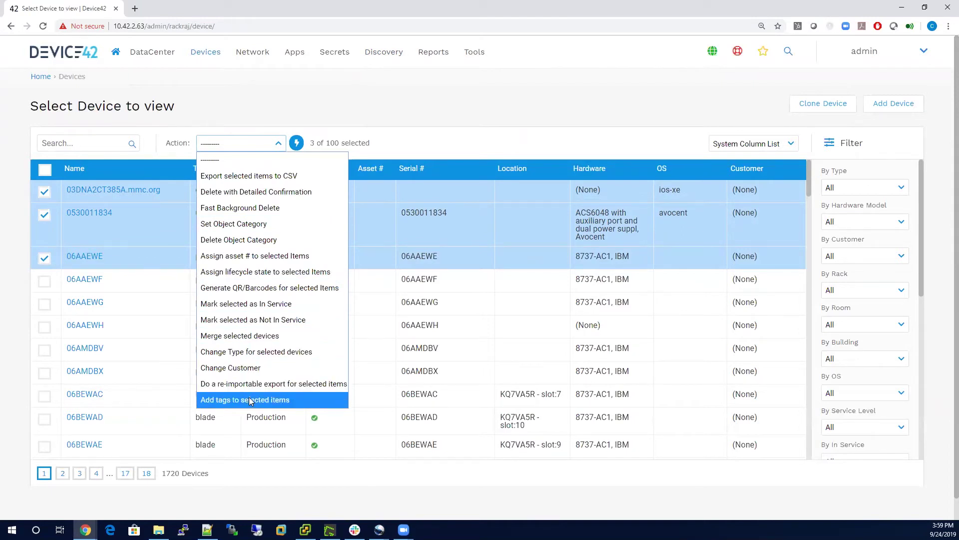
{"action": "left_click", "coordinate": [465, 54]}
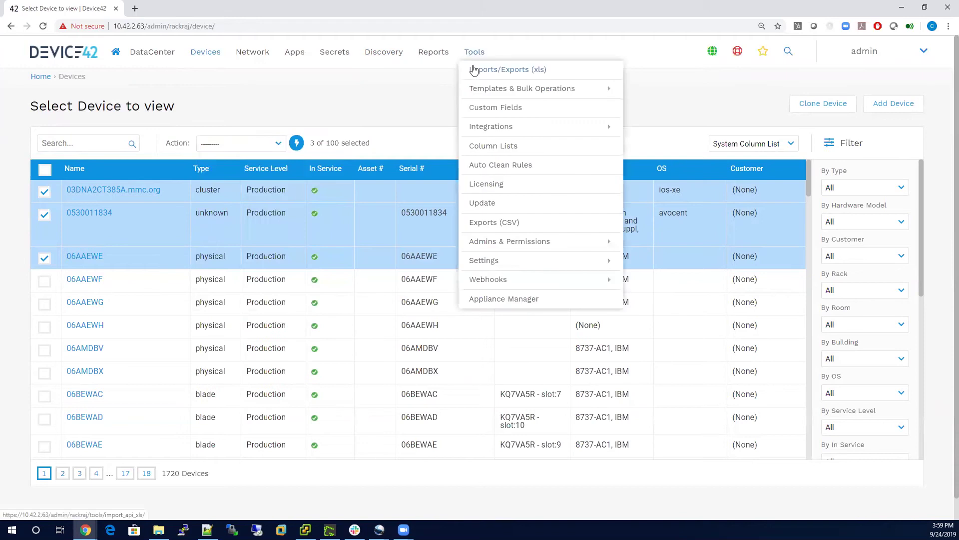
Look over the Generic API Import Excel Sheet page, then go to Tools > Custom Fields
{"action": "left_click", "coordinate": [475, 71]}
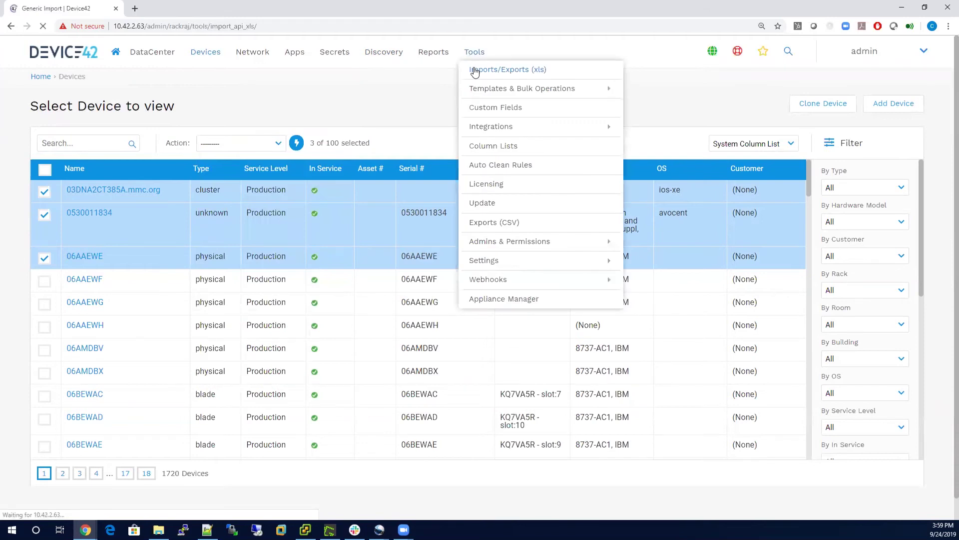
{"action": "scroll", "coordinate": [474, 270], "scroll_direction": "down", "scroll_amount": 3}
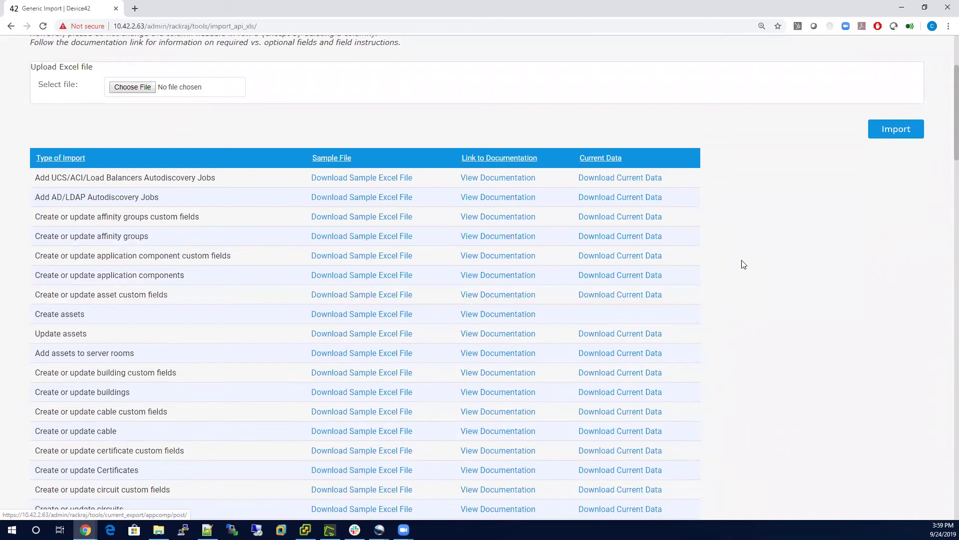
{"action": "scroll", "coordinate": [734, 215], "scroll_direction": "up", "scroll_amount": 3}
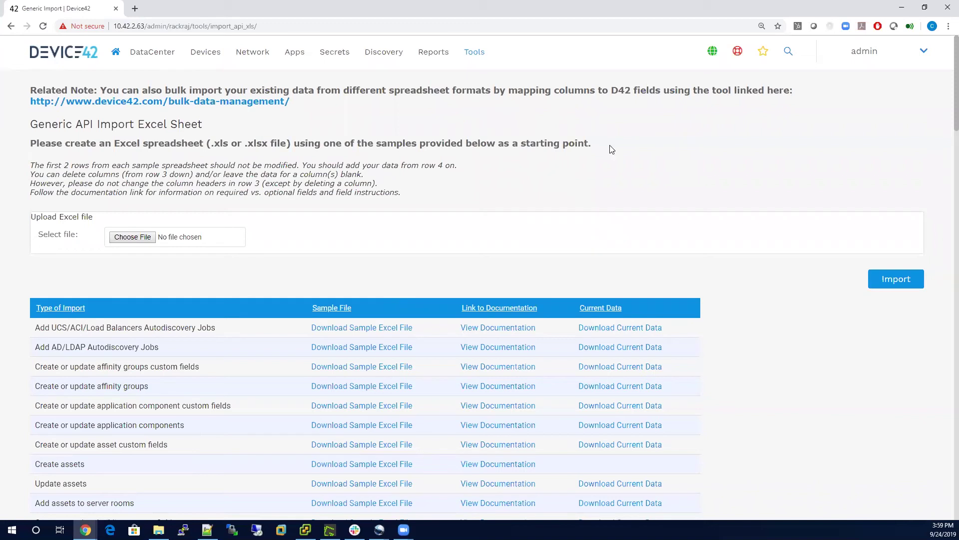
{"action": "left_click", "coordinate": [474, 52]}
{"action": "left_click", "coordinate": [480, 110]}
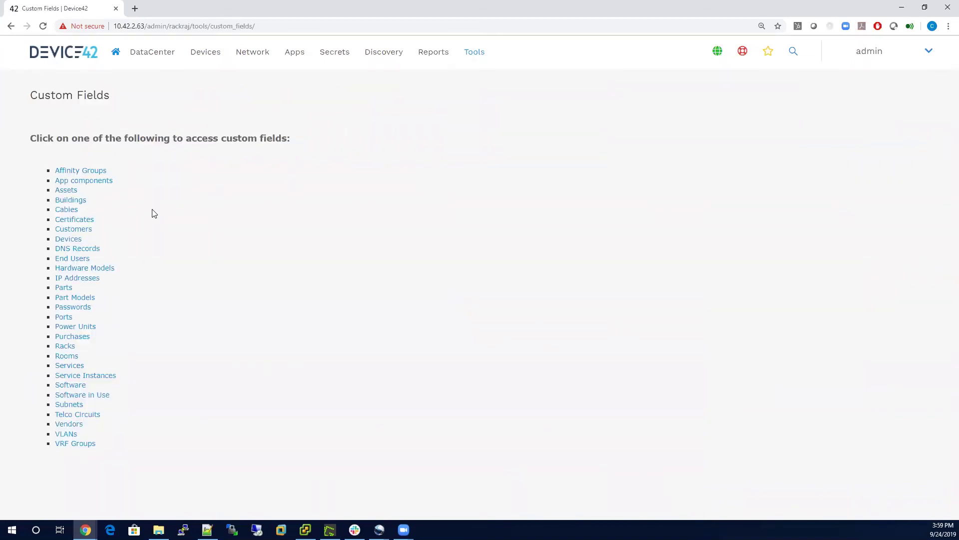
Start a new device custom field named Project with type Picklist
{"action": "left_click", "coordinate": [68, 239]}
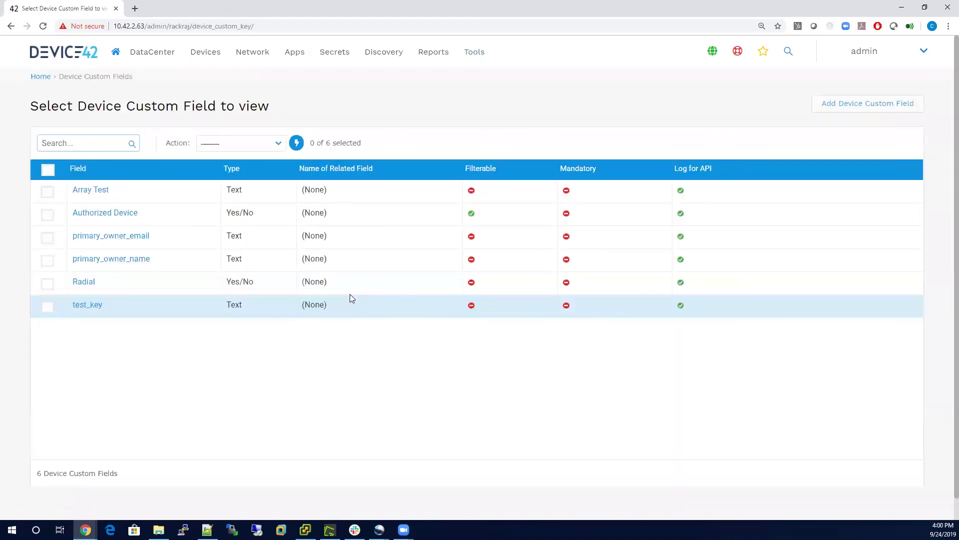
{"action": "left_click", "coordinate": [825, 103]}
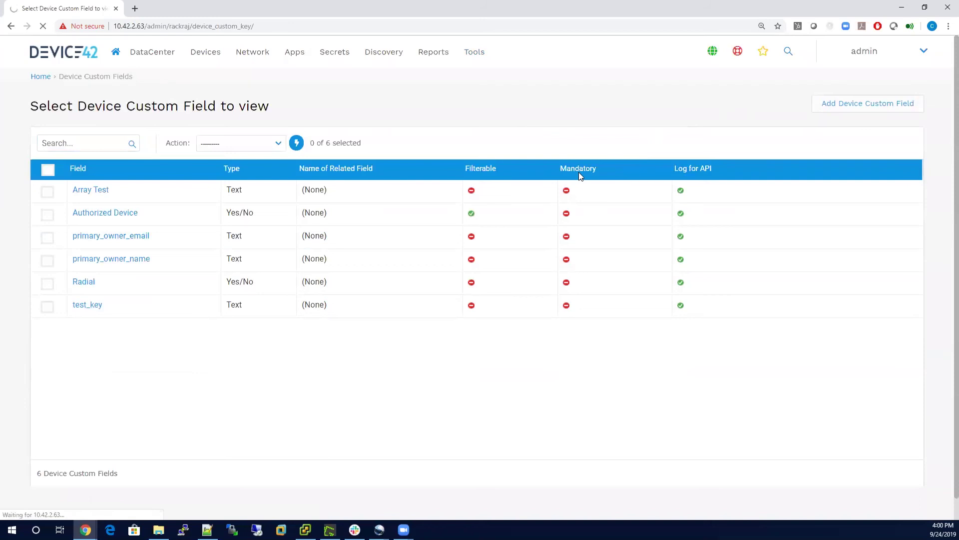
{"action": "left_click", "coordinate": [172, 145]}
{"action": "type", "text": "Project"}
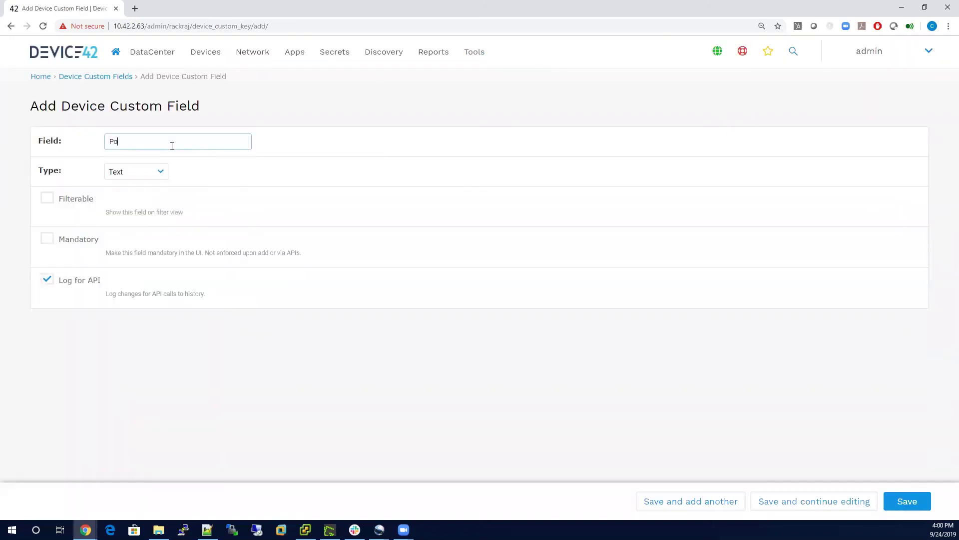
{"action": "left_click", "coordinate": [156, 172]}
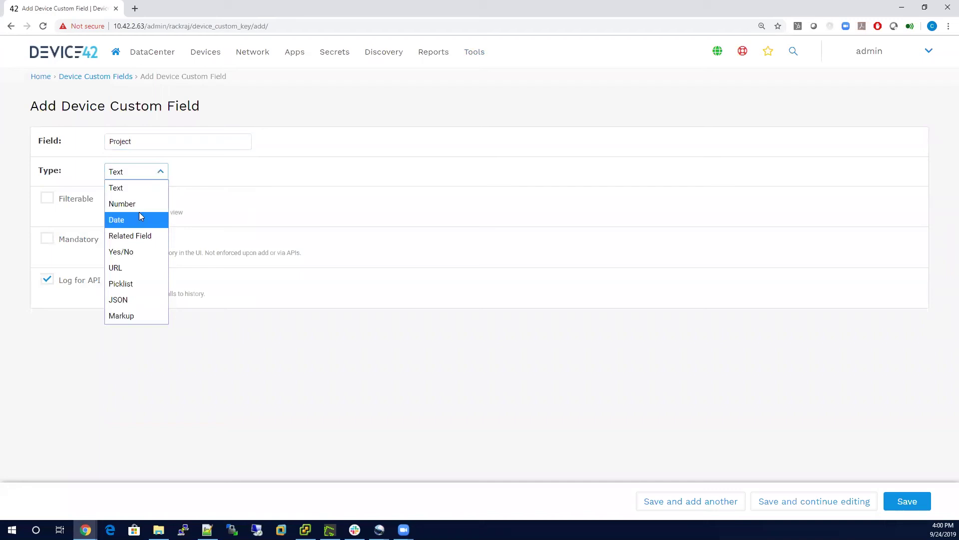
{"action": "left_click", "coordinate": [141, 235]}
{"action": "left_click", "coordinate": [145, 205]}
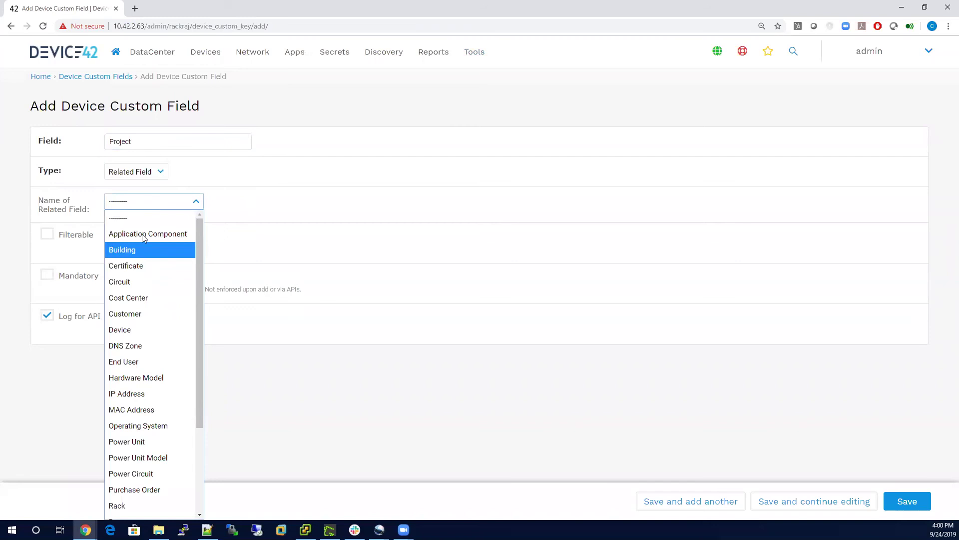
{"action": "left_click", "coordinate": [136, 171]}
{"action": "left_click", "coordinate": [149, 283]}
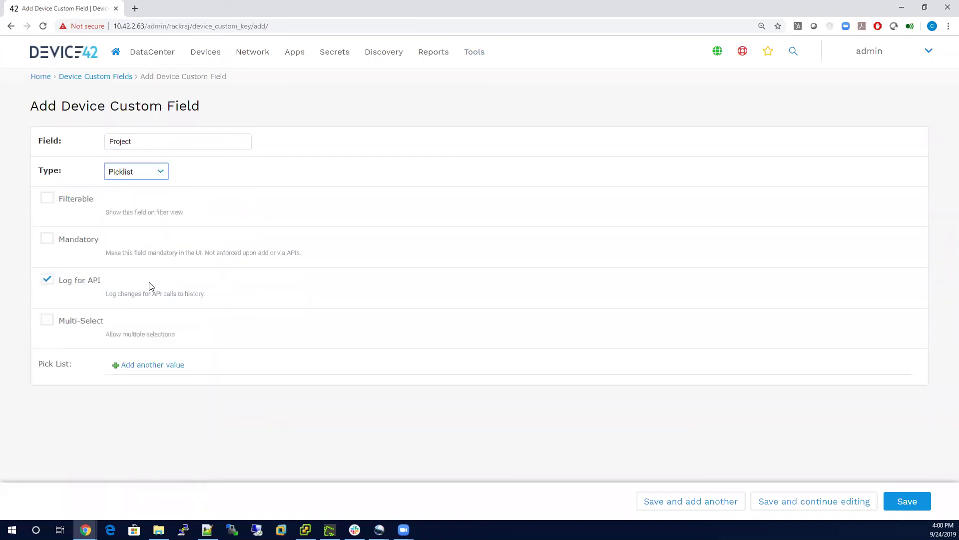
Make Project filterable, add pick list values 'project 1' and 'project 2', and save
{"action": "left_click", "coordinate": [95, 199]}
{"action": "left_click", "coordinate": [152, 365]}
{"action": "left_click", "coordinate": [184, 370]}
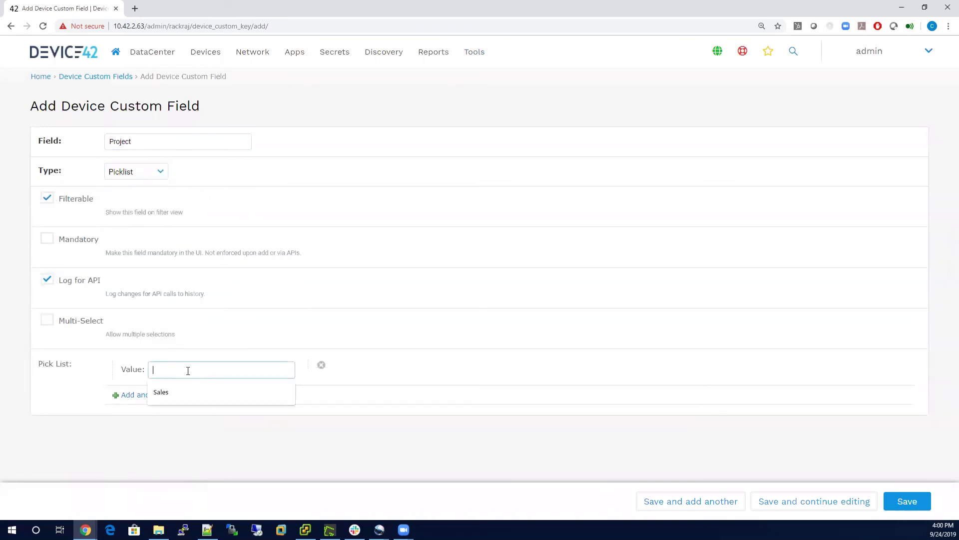
{"action": "type", "text": "project 1"}
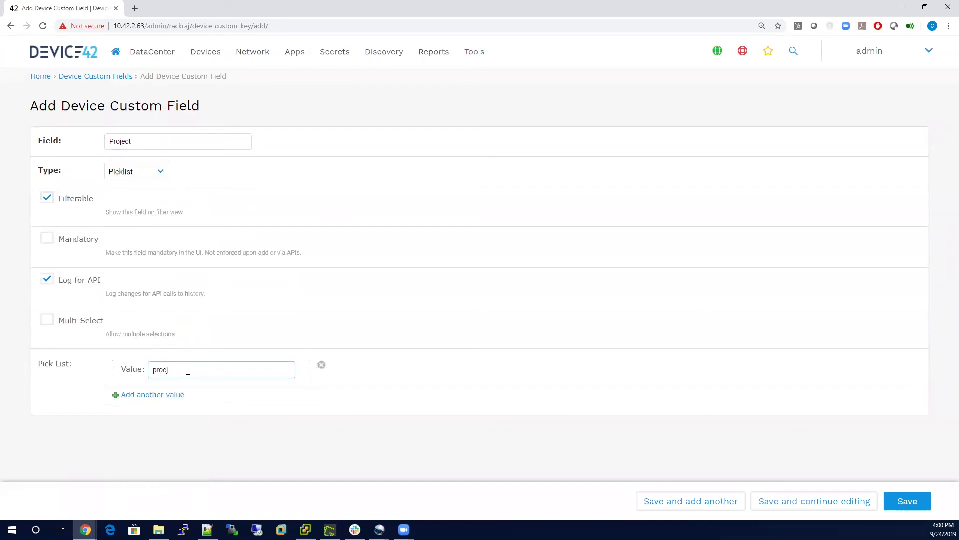
{"action": "left_click", "coordinate": [170, 395]}
{"action": "type", "text": "project 2"}
{"action": "left_click", "coordinate": [894, 500]}
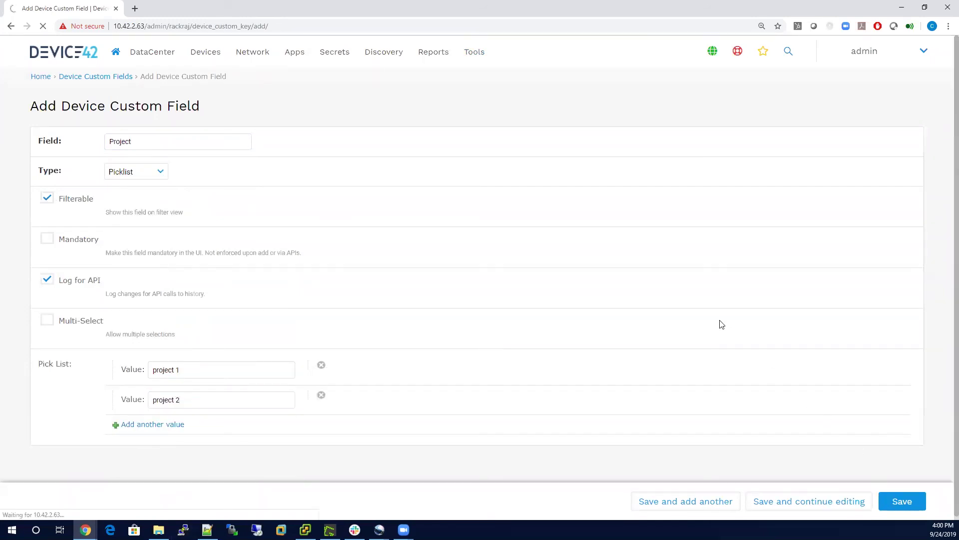
{"action": "mouse_move", "coordinate": [205, 52]}
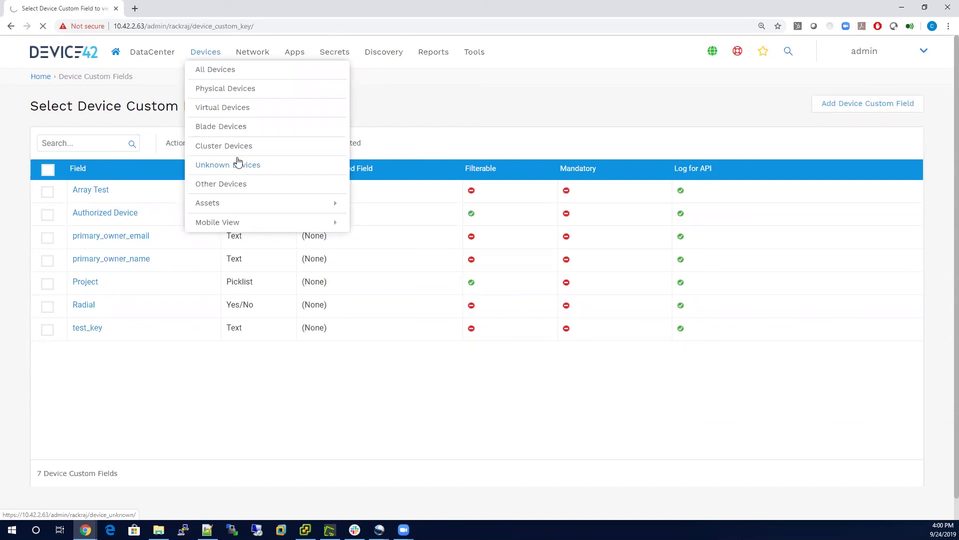
{"action": "left_click", "coordinate": [237, 164]}
{"action": "left_click", "coordinate": [107, 217]}
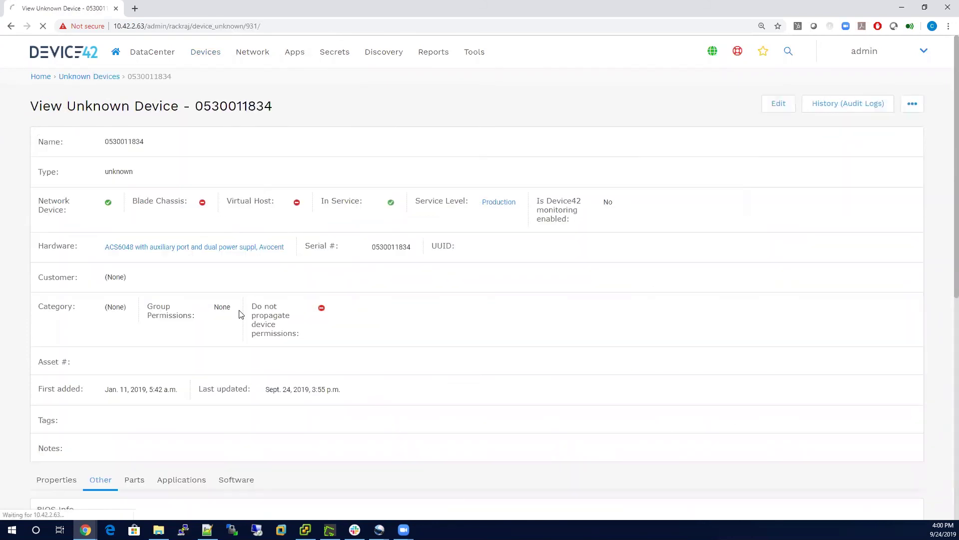
{"action": "scroll", "coordinate": [118, 310], "scroll_direction": "down", "scroll_amount": 10}
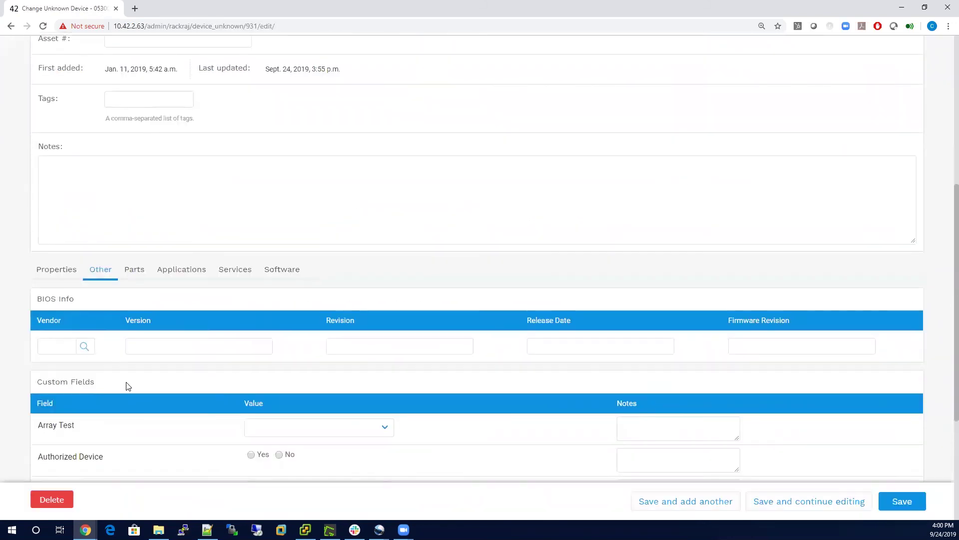
{"action": "left_click", "coordinate": [270, 343]}
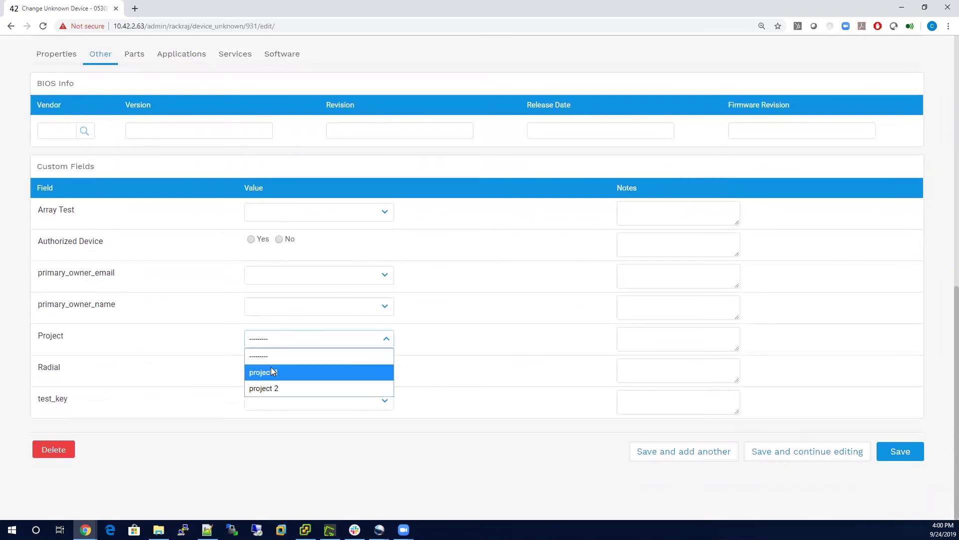
{"action": "left_click", "coordinate": [275, 370]}
{"action": "left_click", "coordinate": [886, 455]}
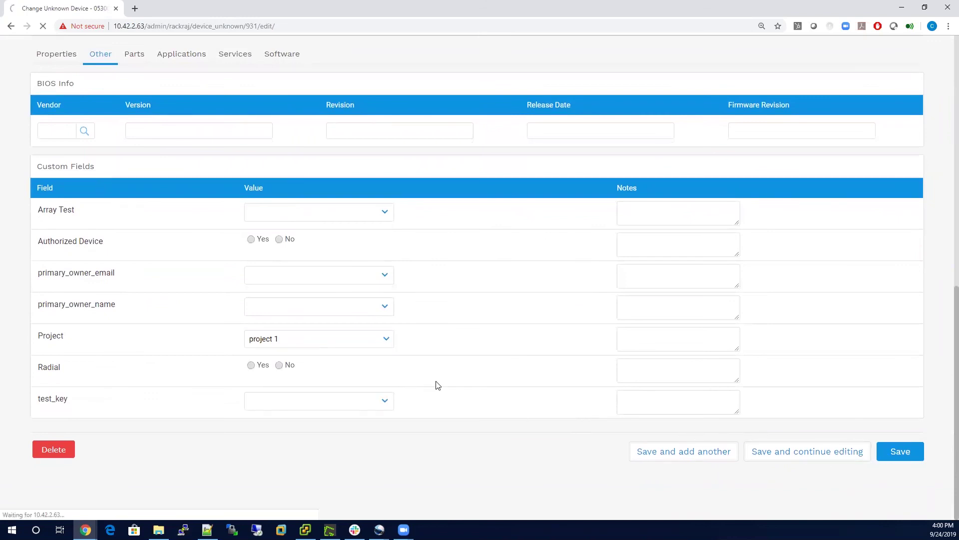
Filter the Unknown Devices list By Project to project 1
{"action": "scroll", "coordinate": [849, 325], "scroll_direction": "down", "scroll_amount": 4}
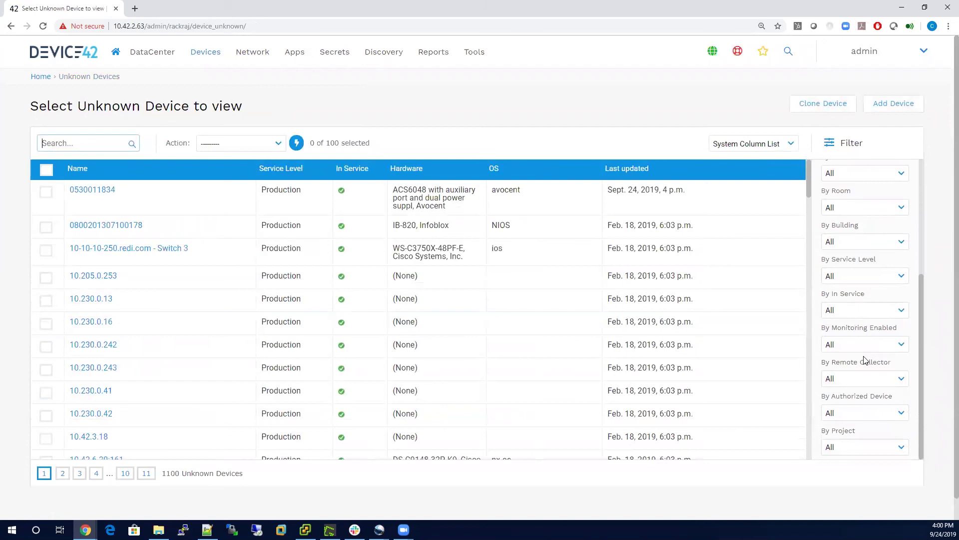
{"action": "left_click", "coordinate": [872, 447]}
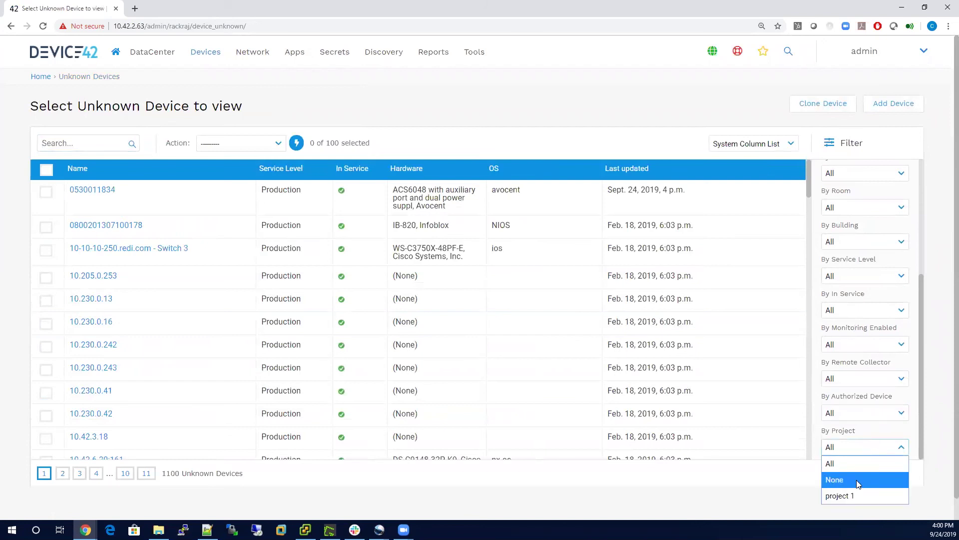
{"action": "left_click", "coordinate": [847, 495]}
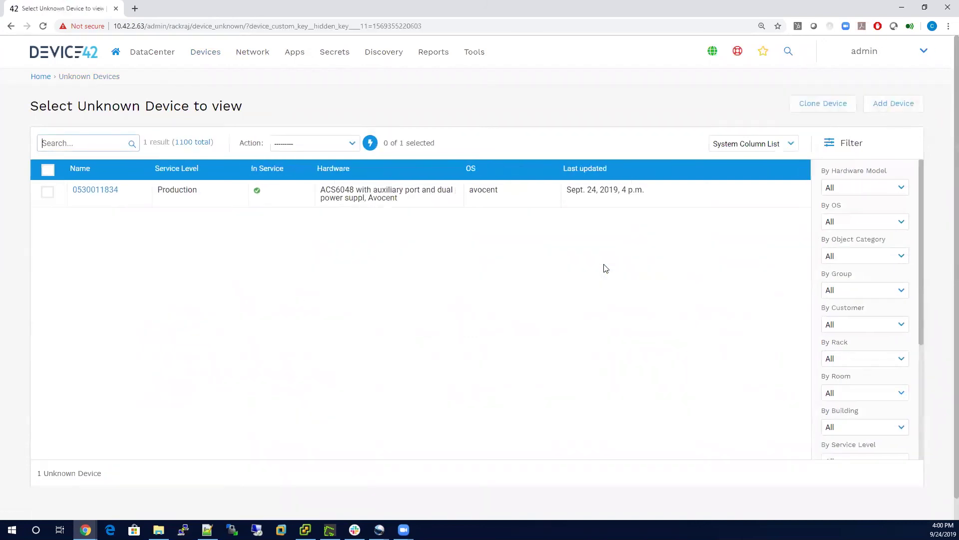